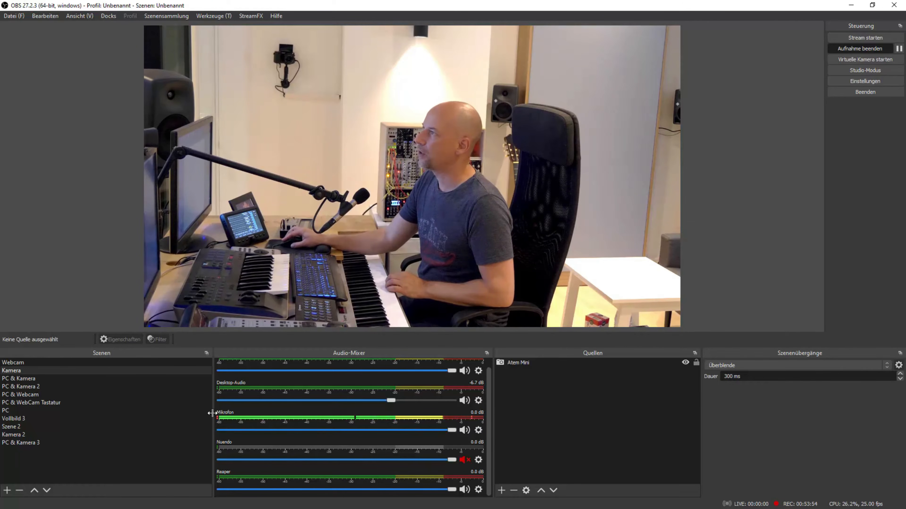
Check the Mikrofon channel's mute and its VST filter, viewing the UAD Precision Limiter interface before closing the plug-in and filter windows.
{"action": "mouse_move", "coordinate": [454, 428]}
{"action": "left_mouse_down"}
{"action": "mouse_move", "coordinate": [334, 432]}
{"action": "mouse_move", "coordinate": [460, 432]}
{"action": "left_mouse_up"}
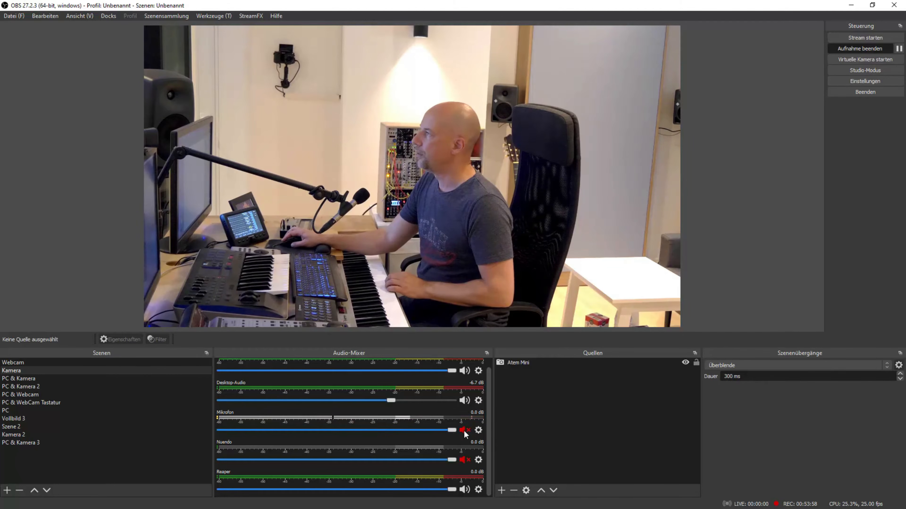
{"action": "left_click", "coordinate": [478, 430]}
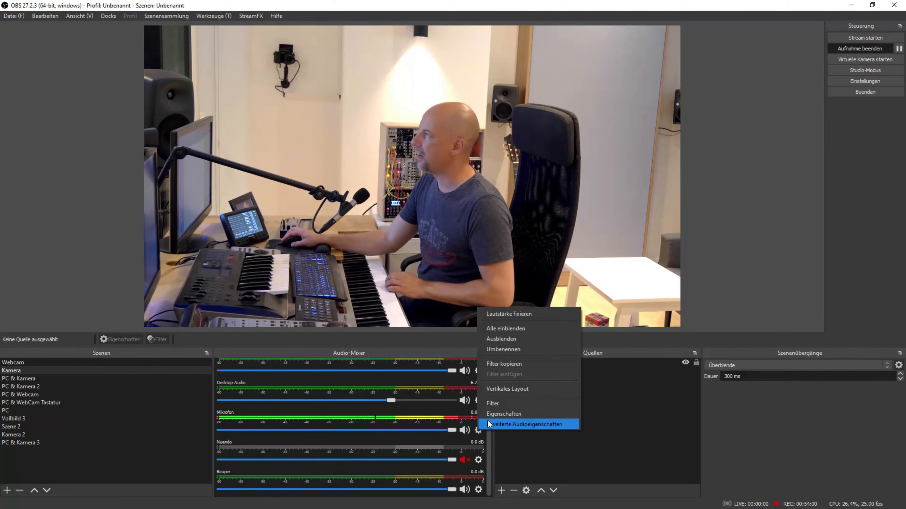
{"action": "left_click", "coordinate": [498, 404]}
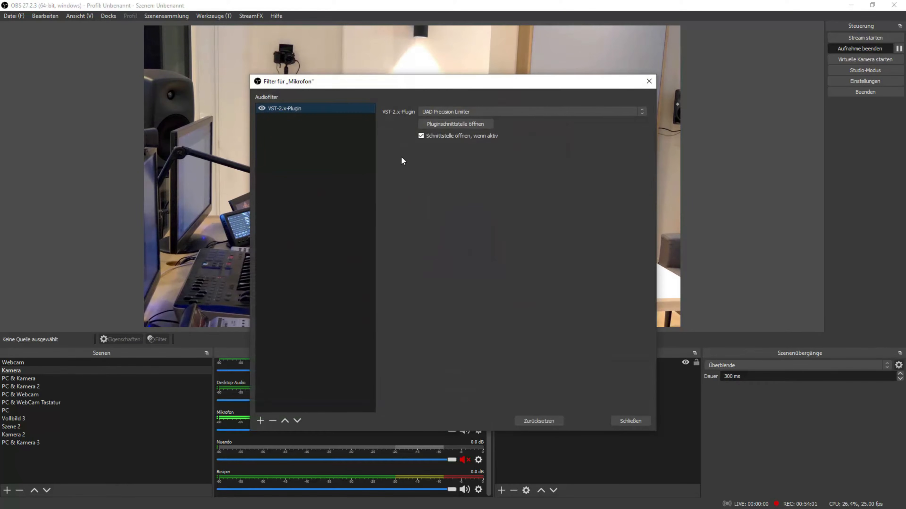
{"action": "left_click", "coordinate": [442, 122]}
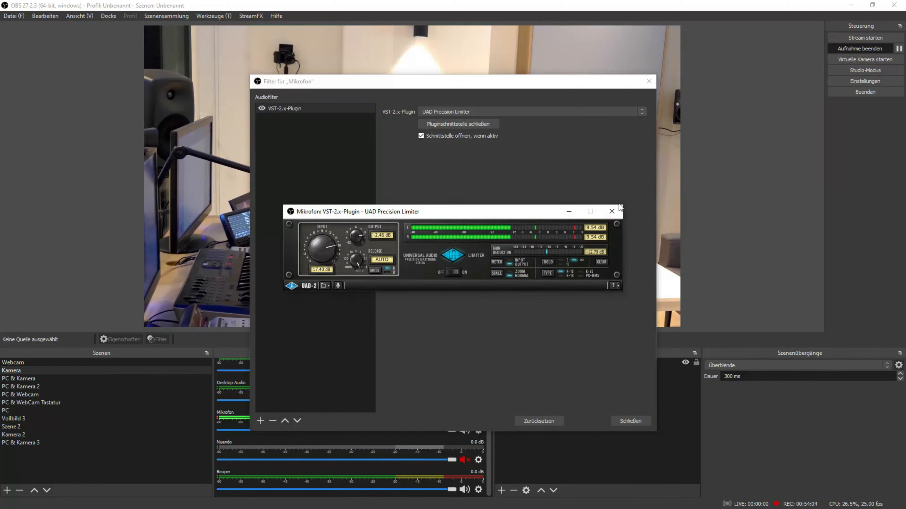
{"action": "left_click", "coordinate": [612, 212]}
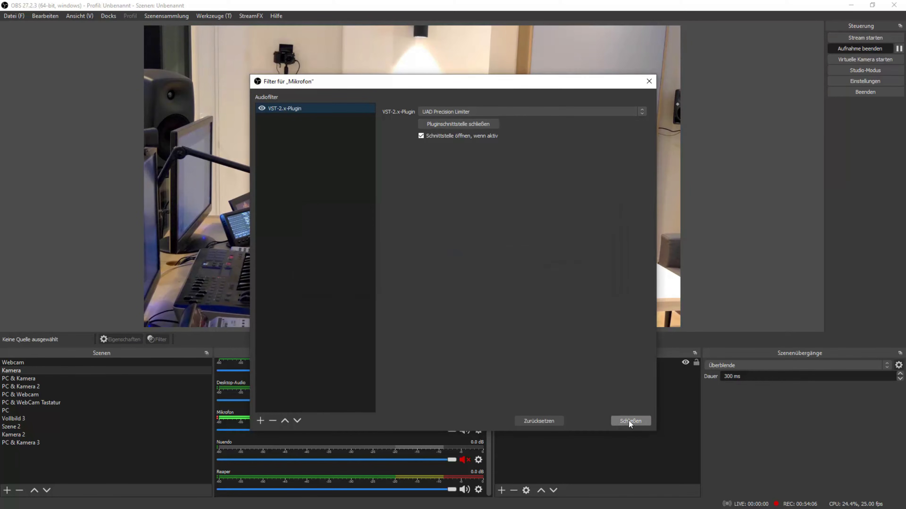
{"action": "left_click", "coordinate": [629, 420]}
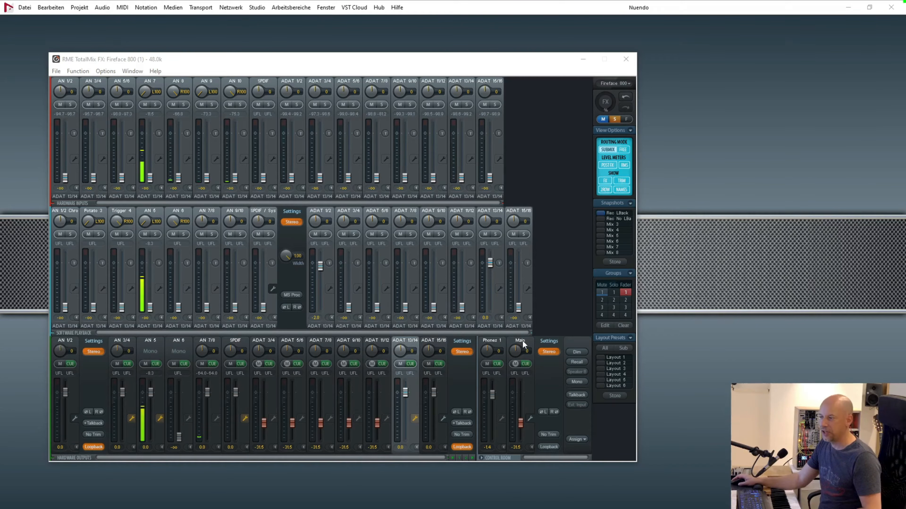
Select the AN 1/2 output submix in TotalMix and expand the channel settings of the SPDIF and ADAT 13/14 outputs to show Loopback.
{"action": "left_click", "coordinate": [71, 342]}
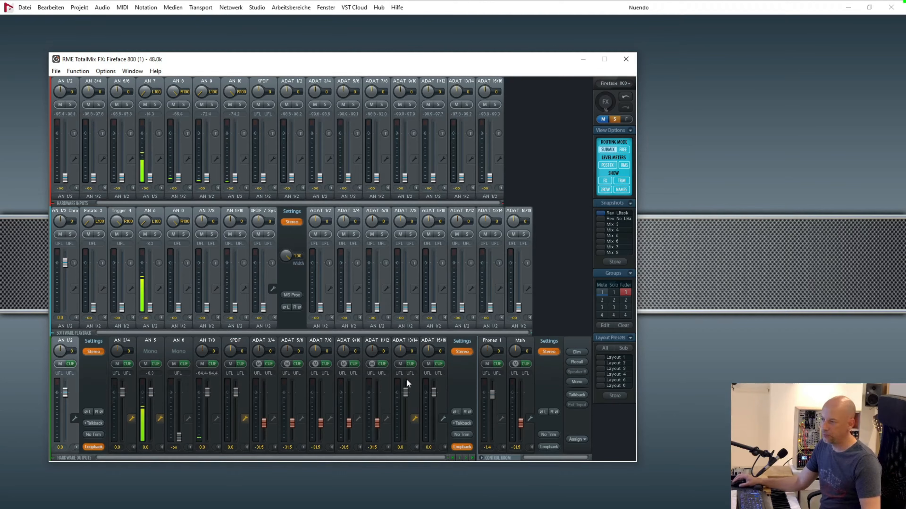
{"action": "left_click", "coordinate": [245, 419]}
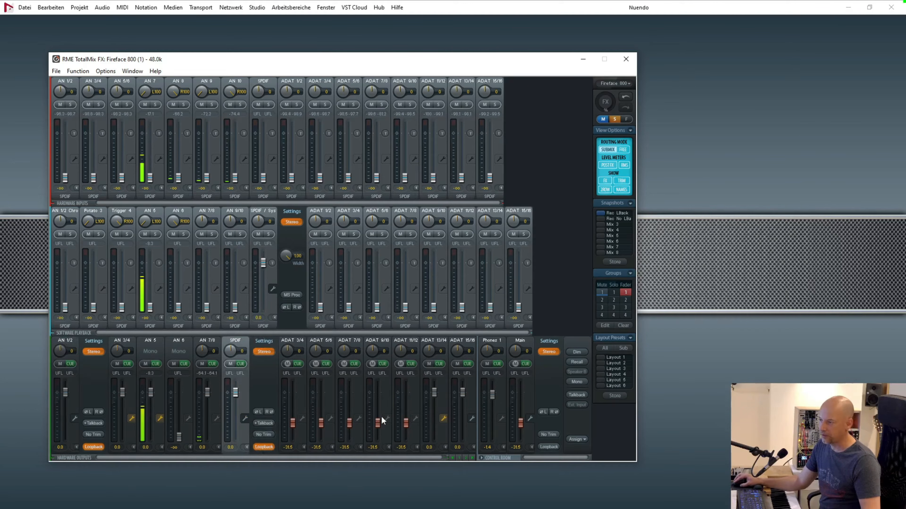
{"action": "left_click", "coordinate": [442, 418]}
{"action": "left_click_drag", "start_coordinate": [420, 59], "coordinate": [410, 61]}
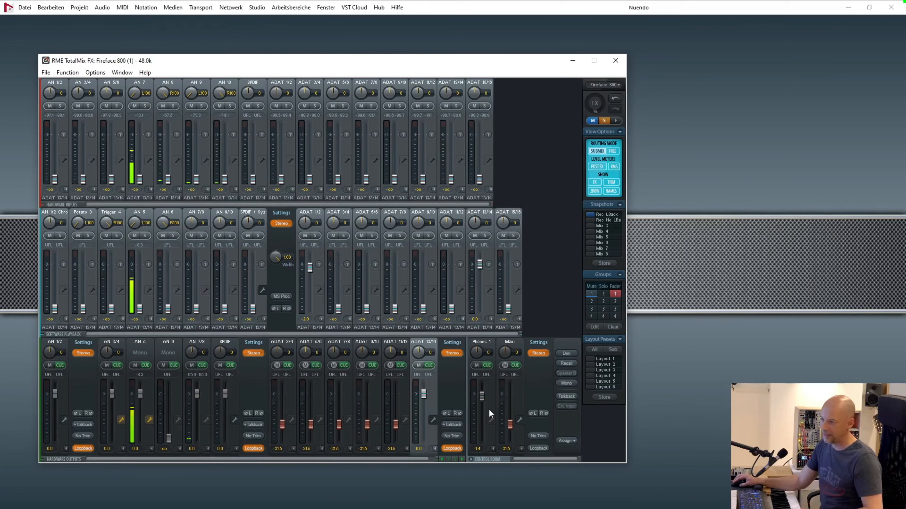
Collapse the channel settings of the ADAT 13/14, AN 1/2 and ADAT 15/16 hardware outputs.
{"action": "left_click", "coordinate": [434, 419]}
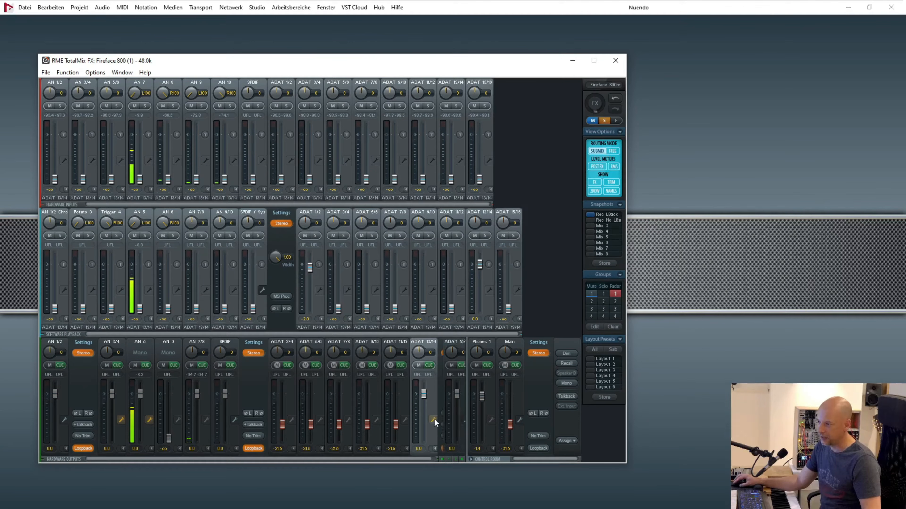
{"action": "left_click", "coordinate": [461, 419]}
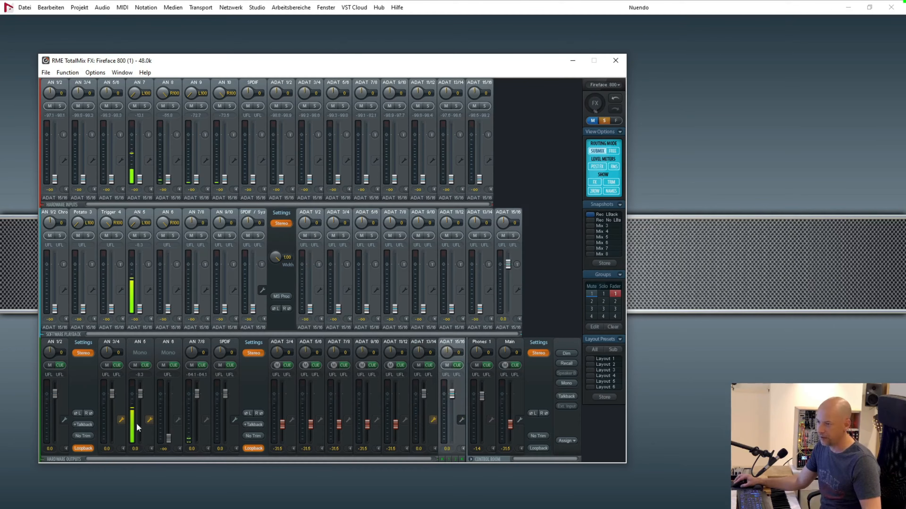
{"action": "left_click", "coordinate": [68, 419]}
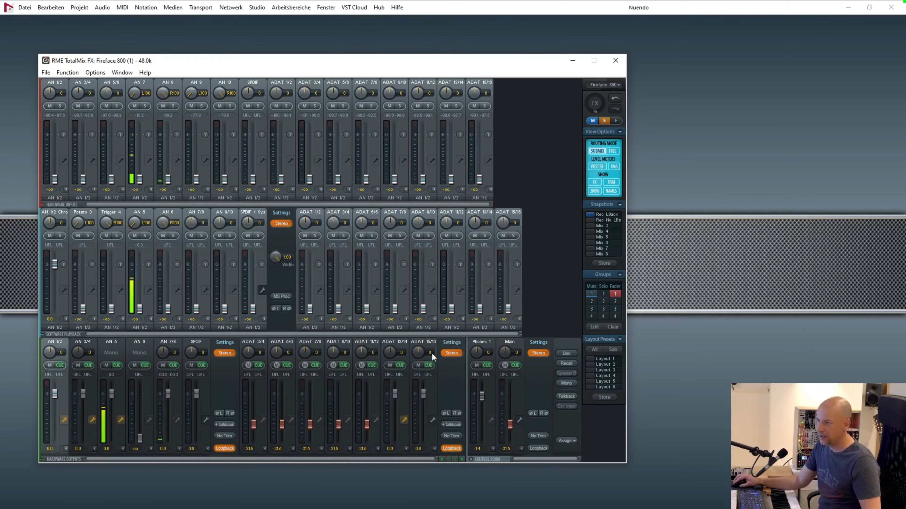
{"action": "left_click", "coordinate": [433, 420]}
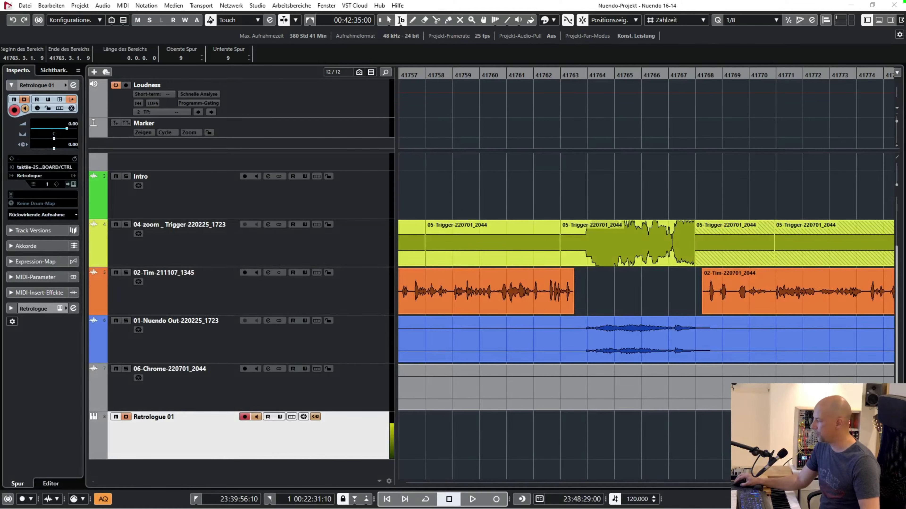
View Nuendo's MixConsole alongside the RME TotalMix window, and put both away to return to the project window.
{"action": "key", "text": "F3"}
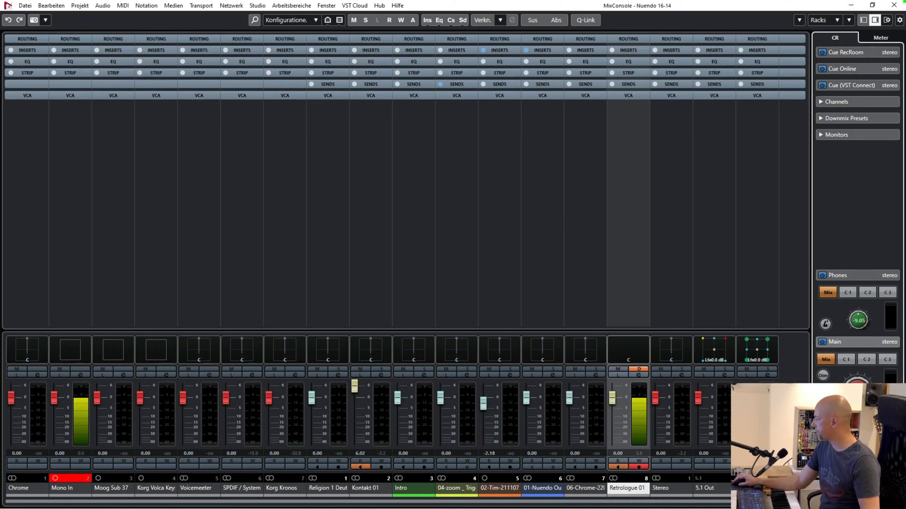
{"action": "key", "text": "alt+Tab"}
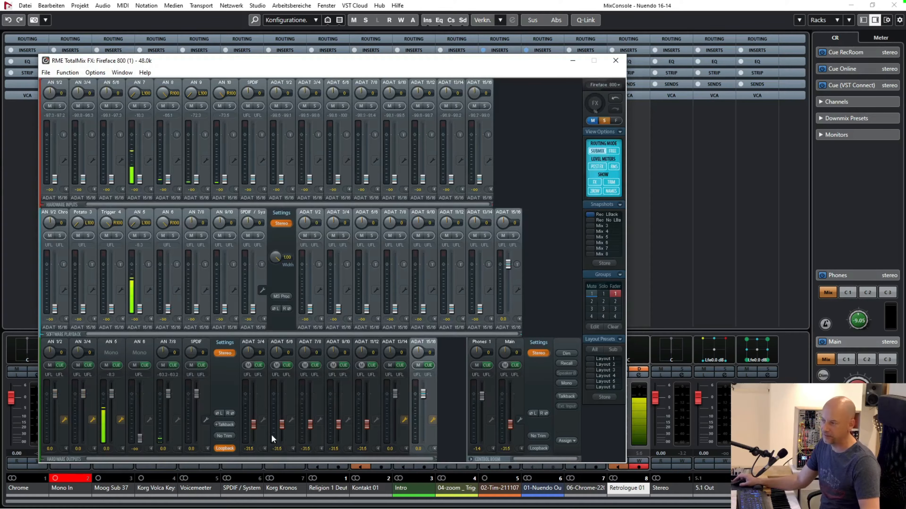
{"action": "left_click", "coordinate": [572, 61]}
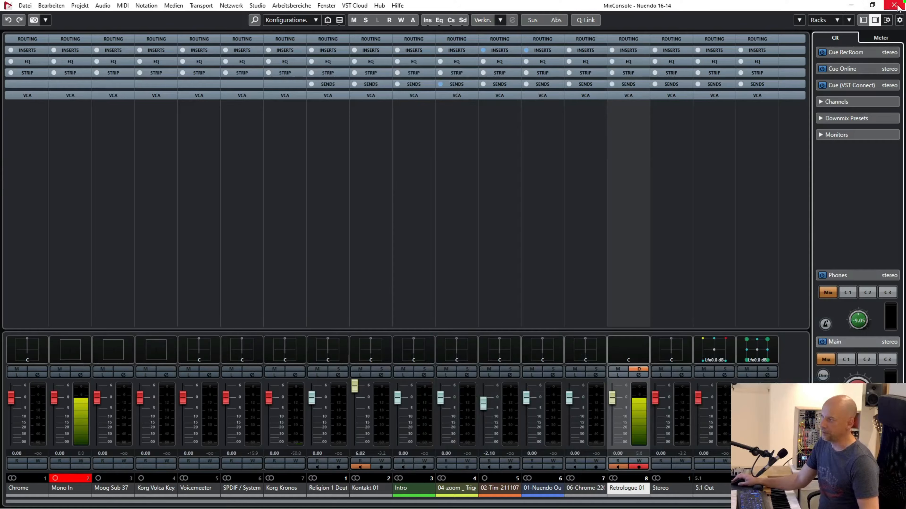
{"action": "left_click", "coordinate": [852, 5]}
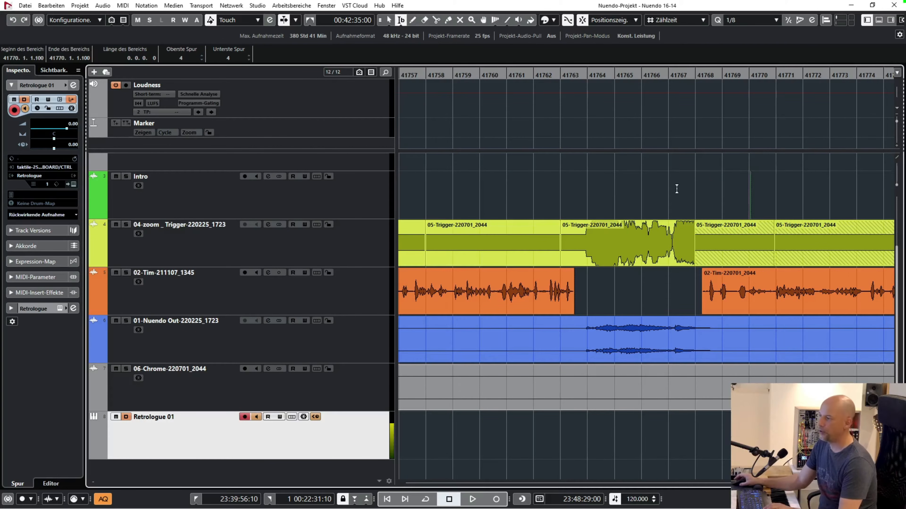
Go to the end of the recorded clips in the project and place the cursor in the empty area just after bar 42001.
{"action": "scroll", "coordinate": [677, 191], "scroll_direction": "right", "scroll_amount": 10}
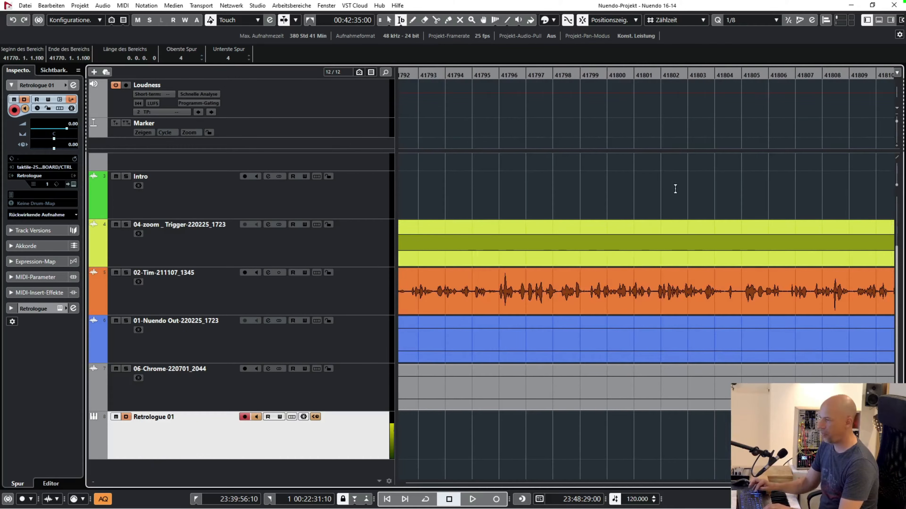
{"action": "scroll", "coordinate": [675, 189], "scroll_direction": "right", "scroll_amount": 10}
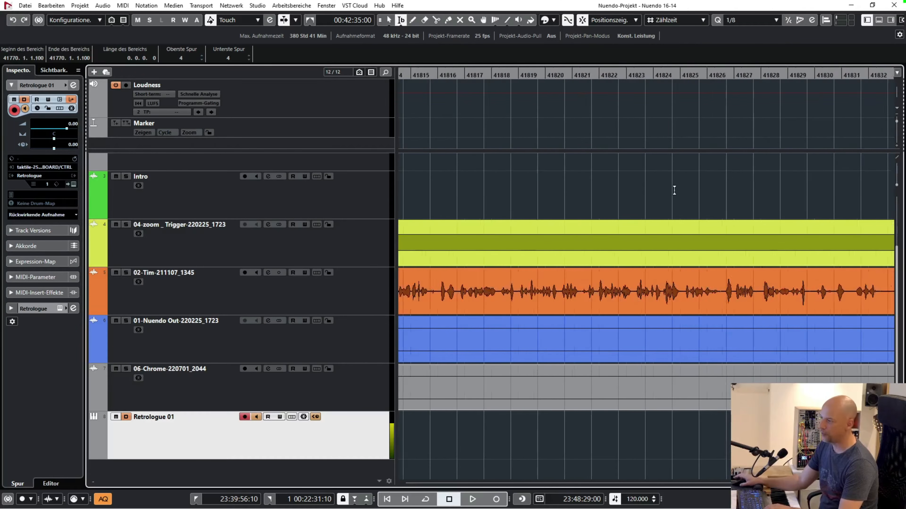
{"action": "key", "text": "KP_2"}
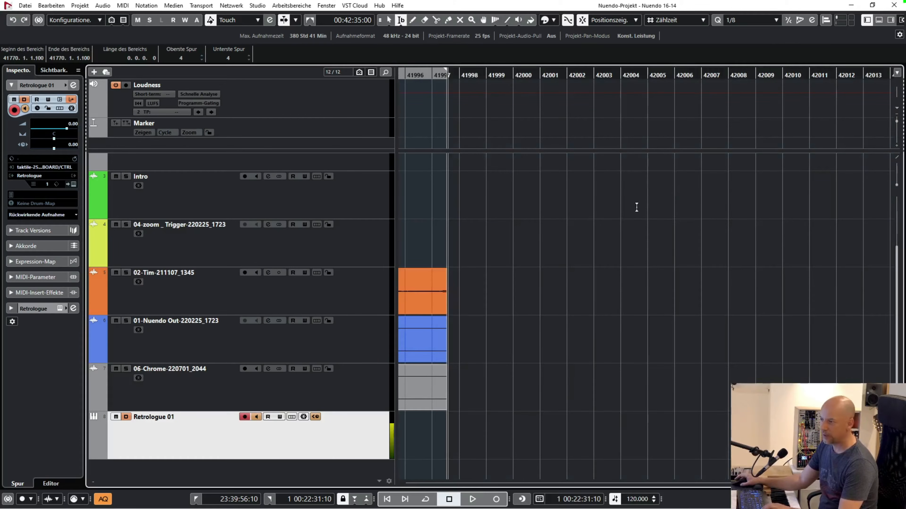
{"action": "left_click", "coordinate": [557, 74]}
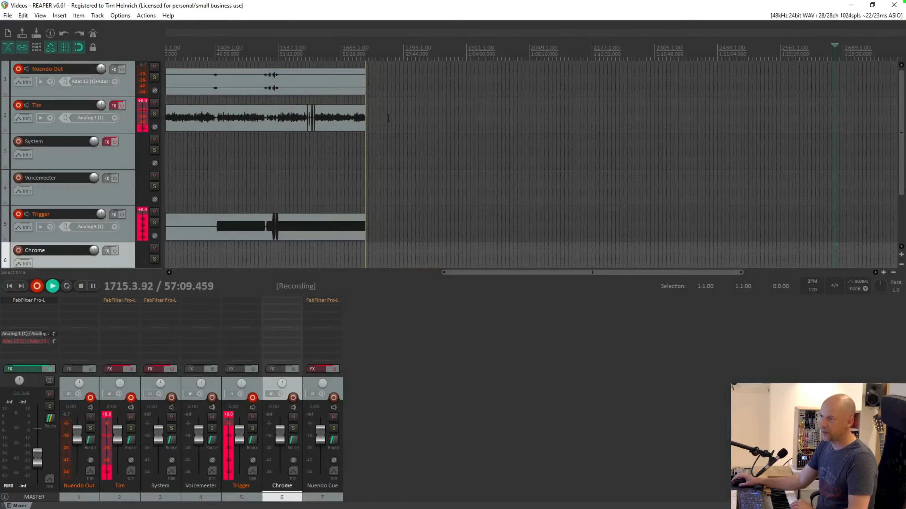
Examine the recording tracks and their inputs in REAPER from Nuendo Out to Nuendo Cue, and return to Nuendo.
{"action": "scroll", "coordinate": [197, 89], "scroll_direction": "up", "scroll_amount": 3}
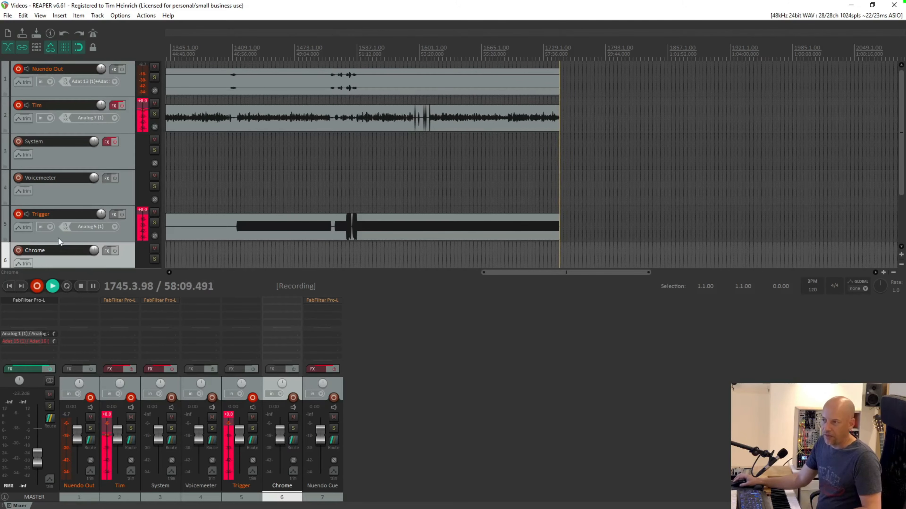
{"action": "scroll", "coordinate": [67, 199], "scroll_direction": "down", "scroll_amount": 1}
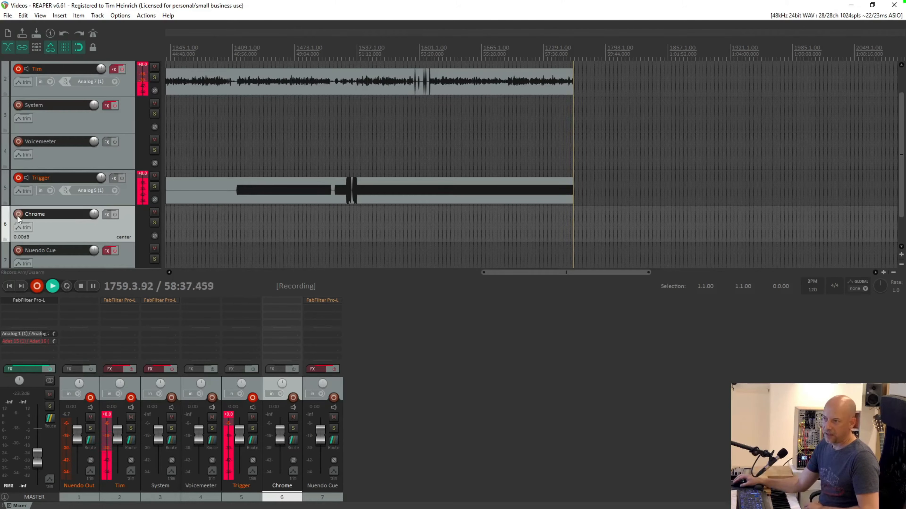
{"action": "scroll", "coordinate": [35, 197], "scroll_direction": "down", "scroll_amount": 1}
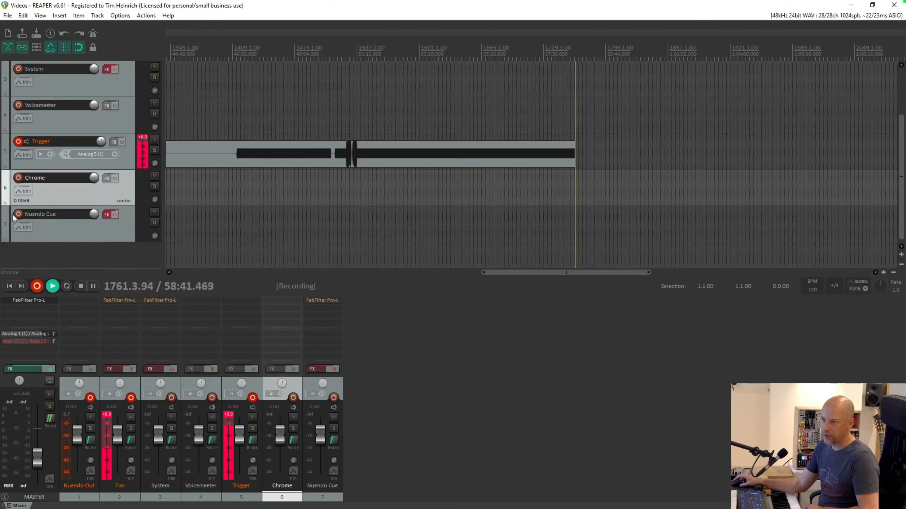
{"action": "scroll", "coordinate": [52, 230], "scroll_direction": "up", "scroll_amount": 2}
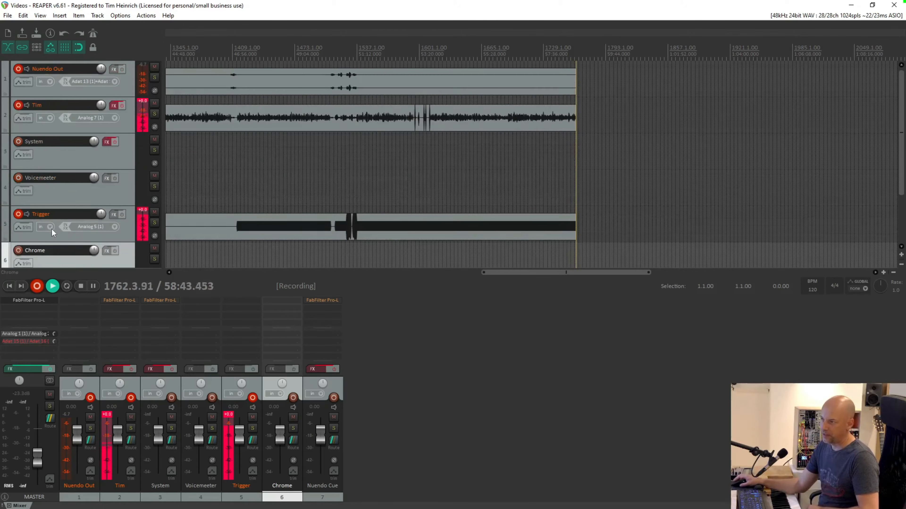
{"action": "scroll", "coordinate": [50, 233], "scroll_direction": "down", "scroll_amount": 2}
{"action": "scroll", "coordinate": [50, 234], "scroll_direction": "up", "scroll_amount": 1}
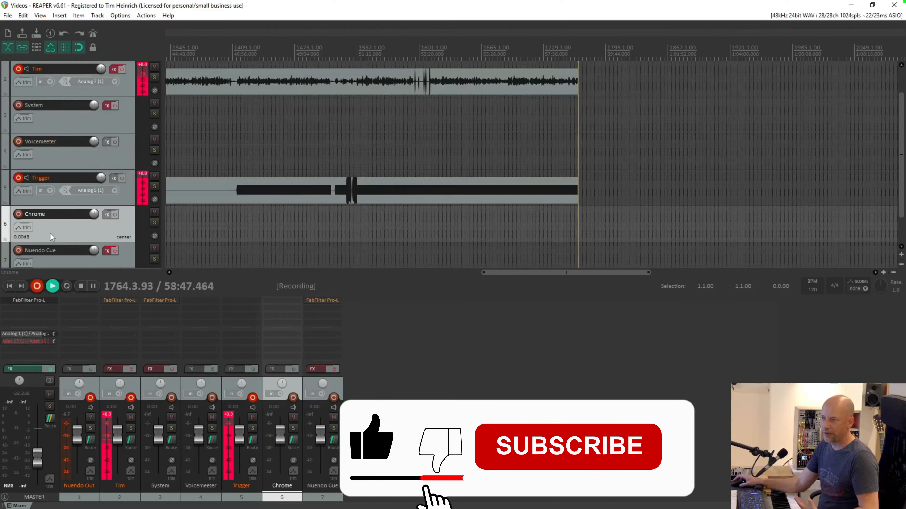
{"action": "left_click", "coordinate": [850, 6]}
Select the Trigger, Chrome and orange voice tracks one after another, and place the cursor between bars 42000 and 42001.
{"action": "left_click", "coordinate": [688, 289]}
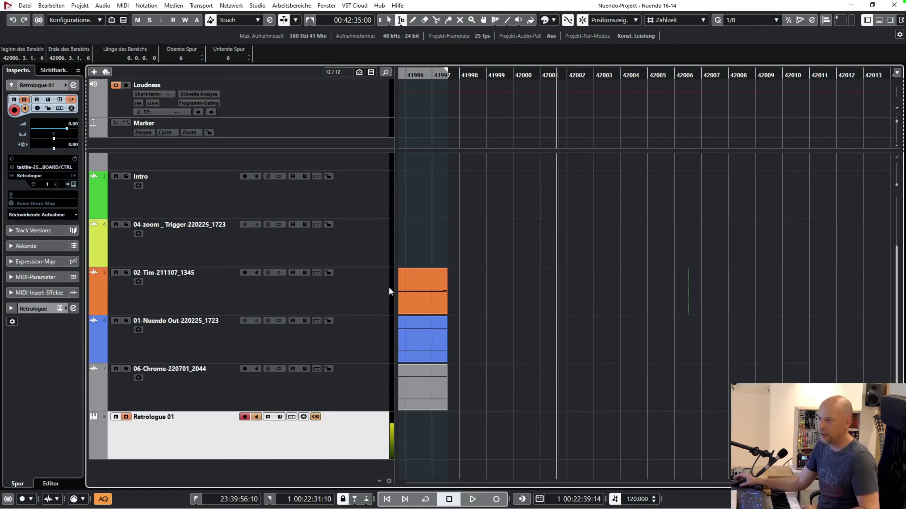
{"action": "left_click", "coordinate": [345, 241]}
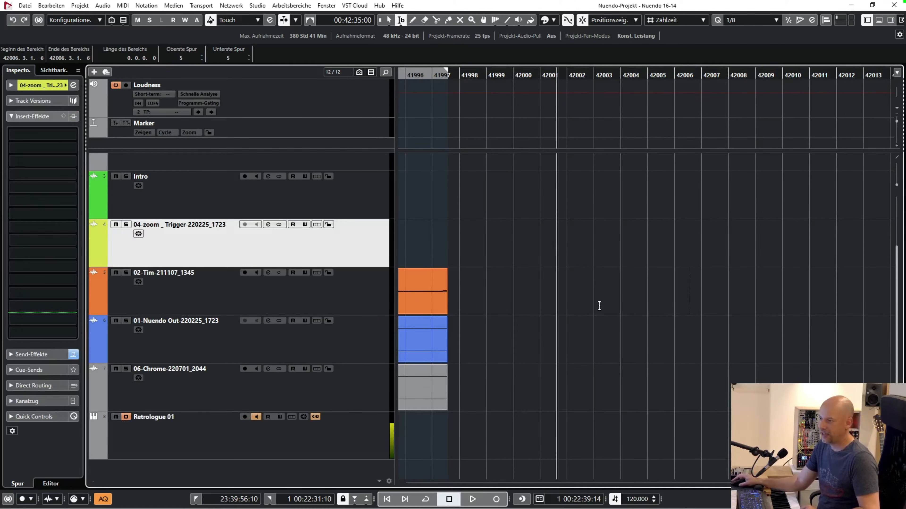
{"action": "left_click", "coordinate": [349, 393]}
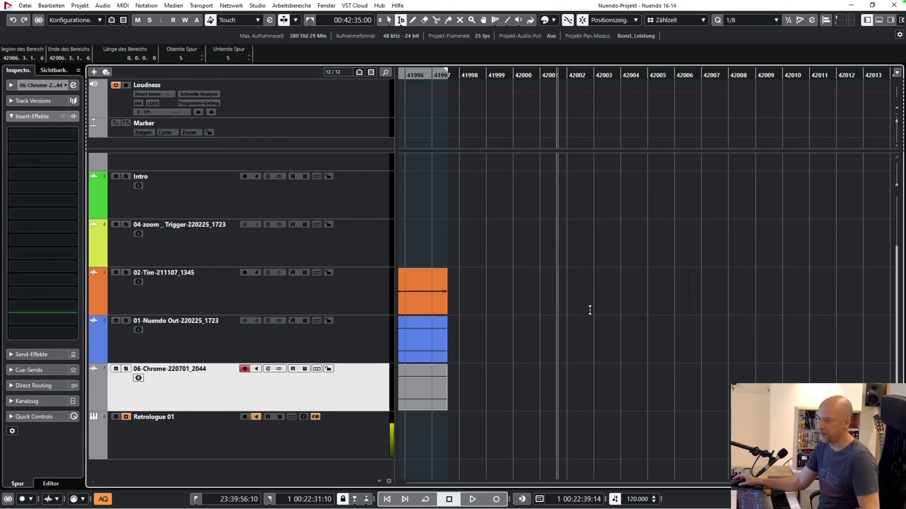
{"action": "left_click", "coordinate": [345, 308]}
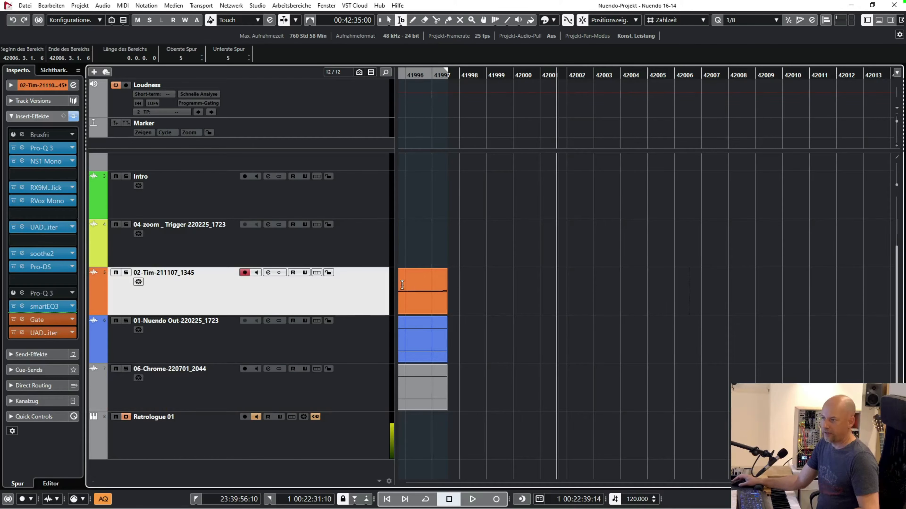
{"action": "left_click", "coordinate": [535, 73]}
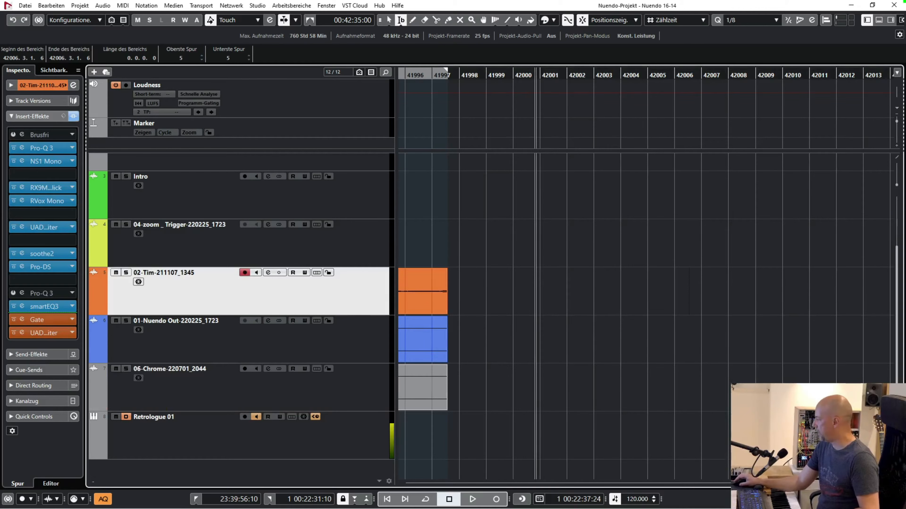
Check the running REAPER recording, return to the Nuendo project and select the Kontakt 01 track.
{"action": "key", "text": "alt+Tab"}
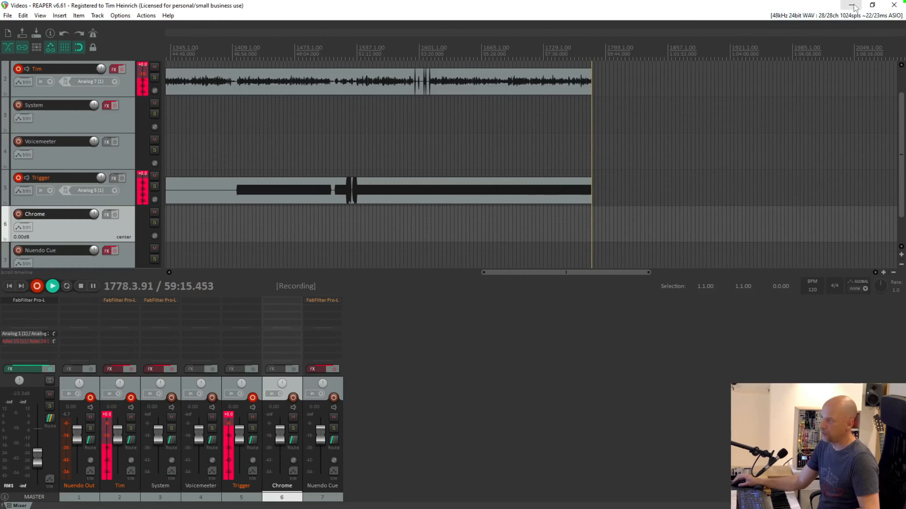
{"action": "key", "text": "alt+Tab"}
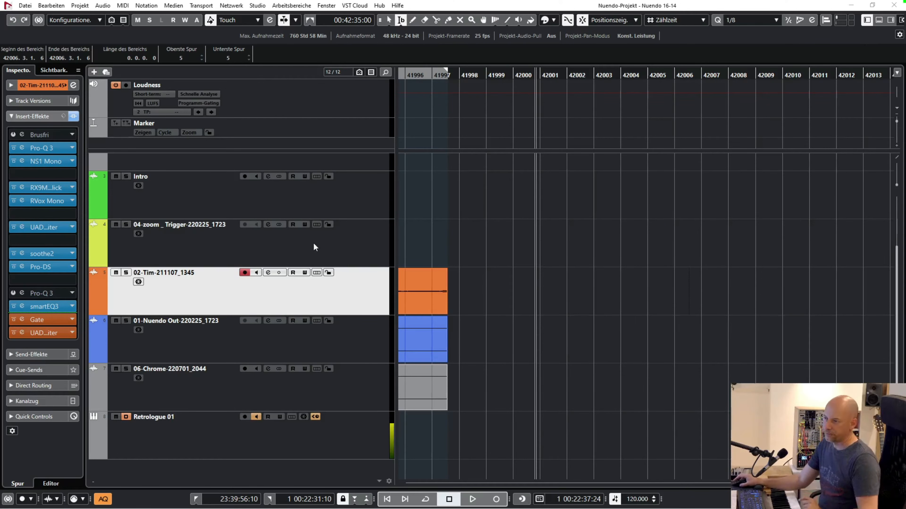
{"action": "scroll", "coordinate": [321, 228], "scroll_direction": "up", "scroll_amount": 3}
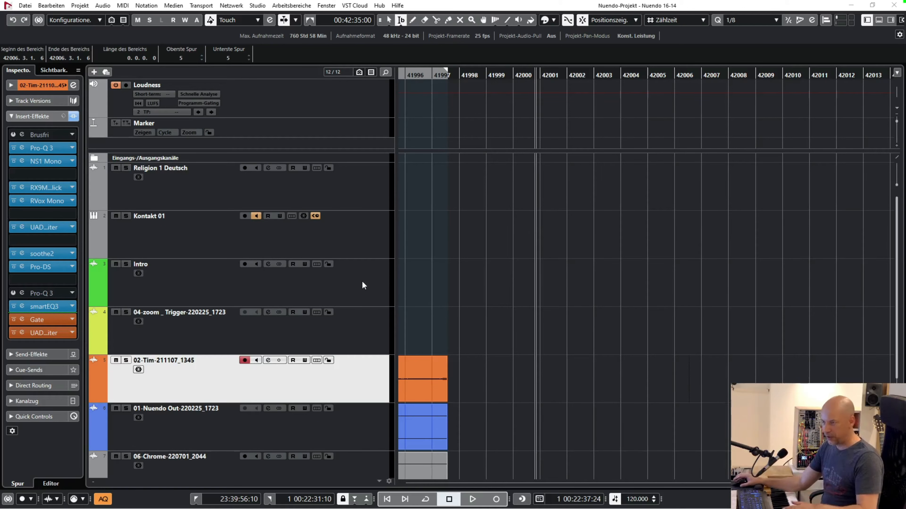
{"action": "left_click", "coordinate": [382, 235]}
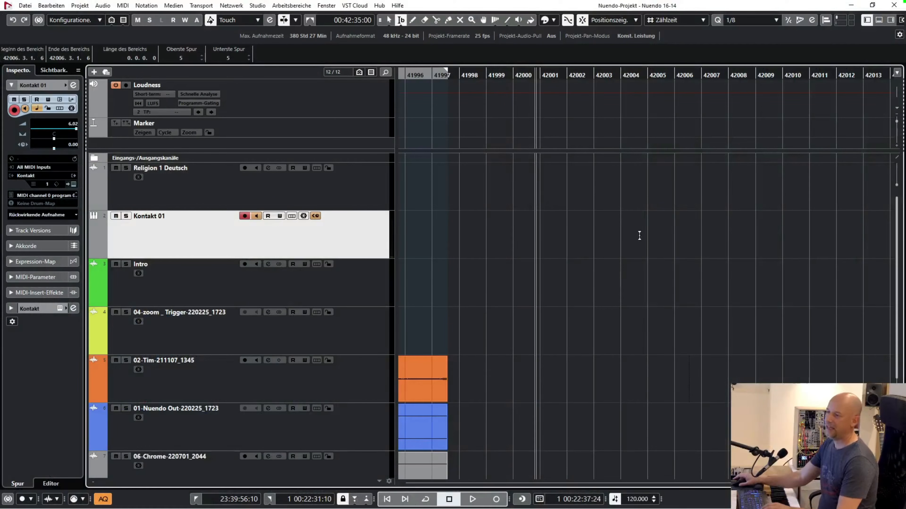
Cut out the section of the orange voice track at the trigger gap between about bars 41657 and 41661.
{"action": "scroll", "coordinate": [635, 259], "scroll_direction": "left", "scroll_amount": 5}
{"action": "scroll", "coordinate": [624, 256], "scroll_direction": "left", "scroll_amount": 3}
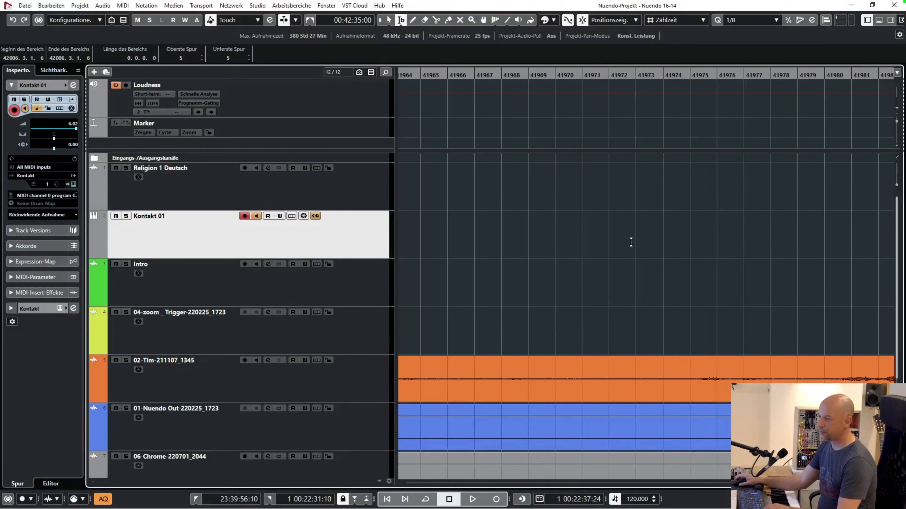
{"action": "scroll", "coordinate": [631, 246], "scroll_direction": "down", "scroll_amount": 2}
{"action": "scroll", "coordinate": [535, 228], "scroll_direction": "left", "scroll_amount": 1}
{"action": "scroll", "coordinate": [529, 225], "scroll_direction": "left", "scroll_amount": 2}
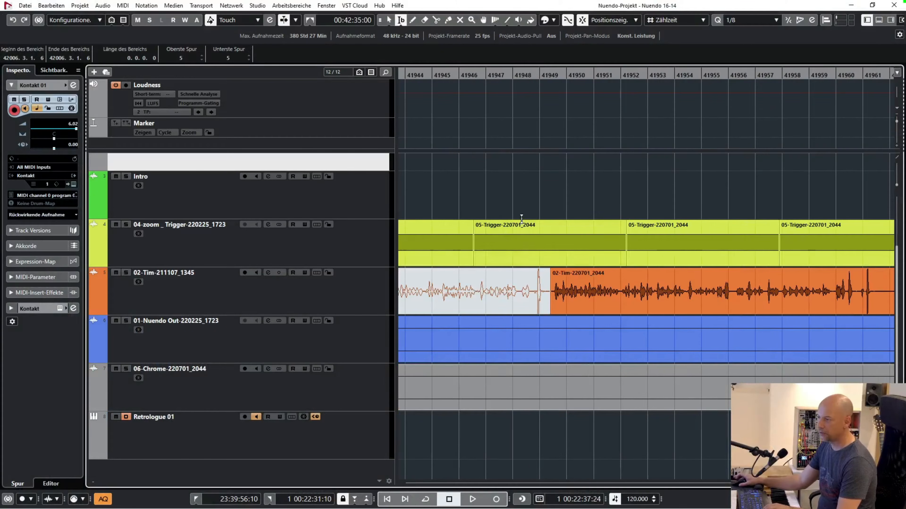
{"action": "key", "text": "g"}
{"action": "scroll", "coordinate": [512, 196], "scroll_direction": "left", "scroll_amount": 15}
{"action": "scroll", "coordinate": [494, 203], "scroll_direction": "left", "scroll_amount": 5}
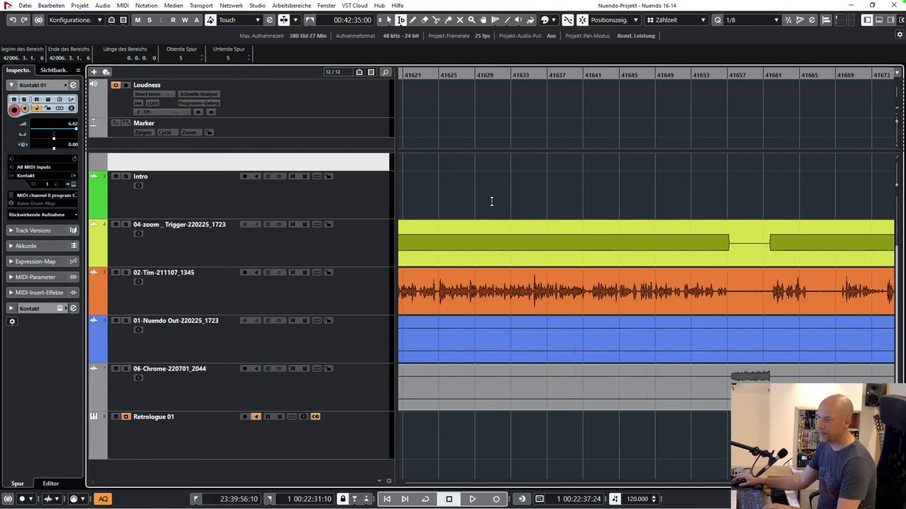
{"action": "left_click_drag", "start_coordinate": [574, 76], "coordinate": [724, 292]}
{"action": "key", "text": "Delete"}
Remove the section of the orange voice track from about bar 41606 to bar 41612, before the trigger tone starts.
{"action": "scroll", "coordinate": [607, 209], "scroll_direction": "left", "scroll_amount": 4}
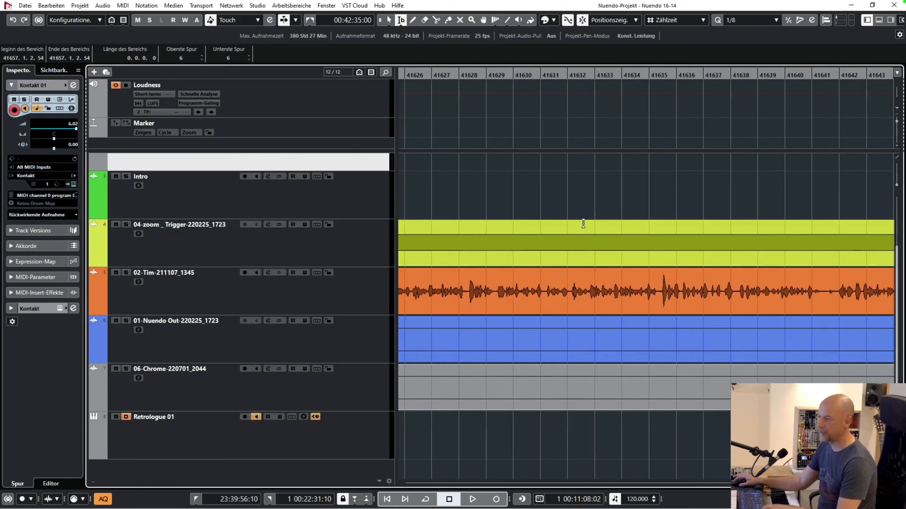
{"action": "scroll", "coordinate": [556, 195], "scroll_direction": "left", "scroll_amount": 2}
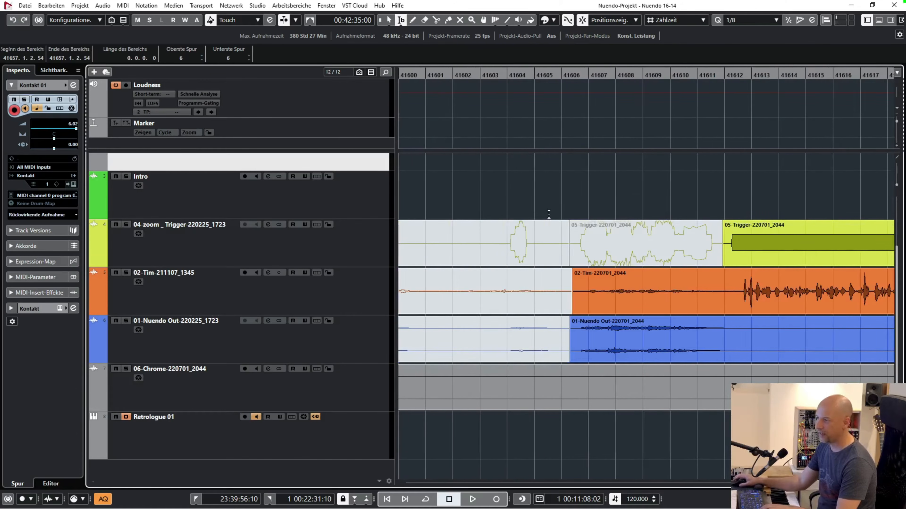
{"action": "left_click_drag", "start_coordinate": [733, 287], "coordinate": [572, 289]}
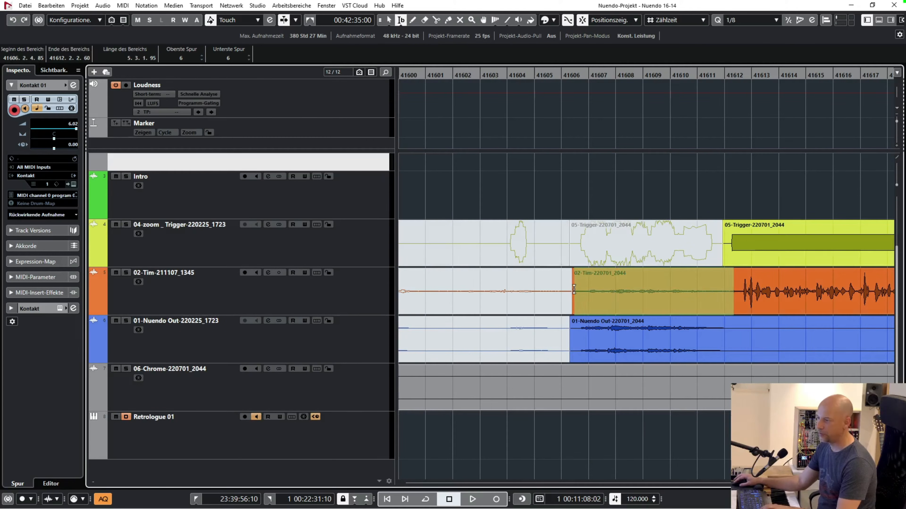
{"action": "key", "text": "Delete"}
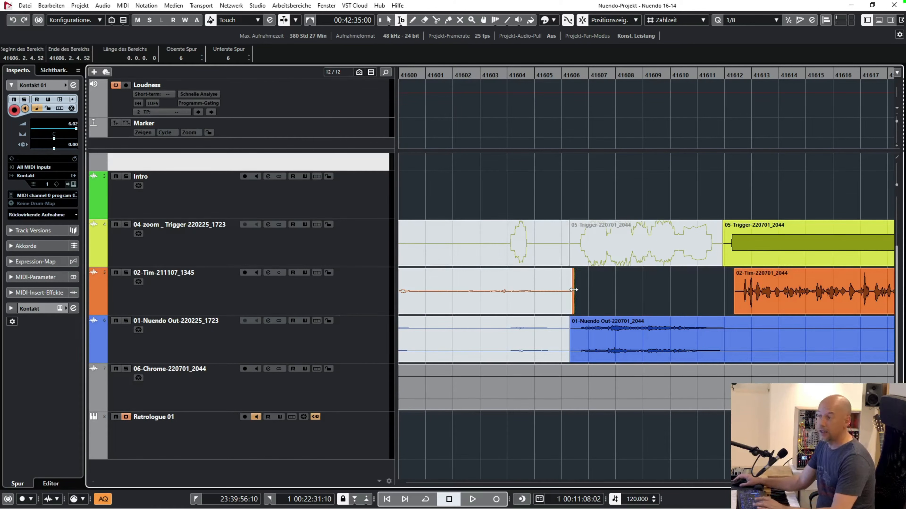
Select the orange voice track, examine the settings of its Gate insert effect, and close the plug-in.
{"action": "key", "text": "g"}
{"action": "key", "text": "g"}
{"action": "key", "text": "g"}
{"action": "key", "text": "g"}
{"action": "key", "text": "g"}
{"action": "key", "text": "g"}
{"action": "key", "text": "g"}
{"action": "key", "text": "g"}
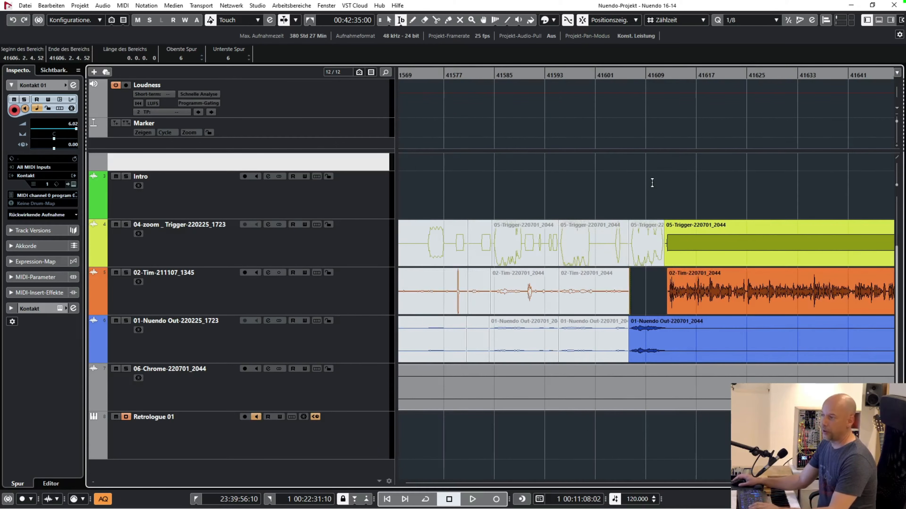
{"action": "key", "text": "1"}
{"action": "left_click", "coordinate": [313, 303]}
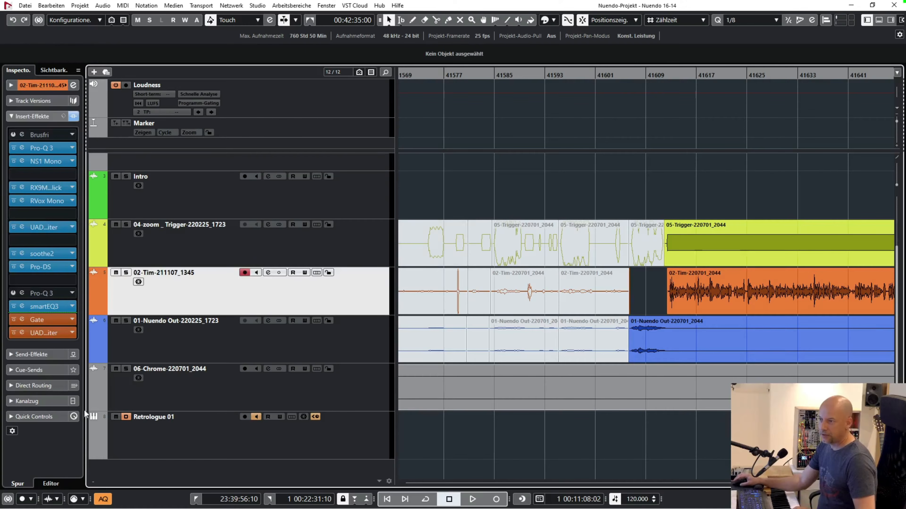
{"action": "left_click", "coordinate": [22, 319]}
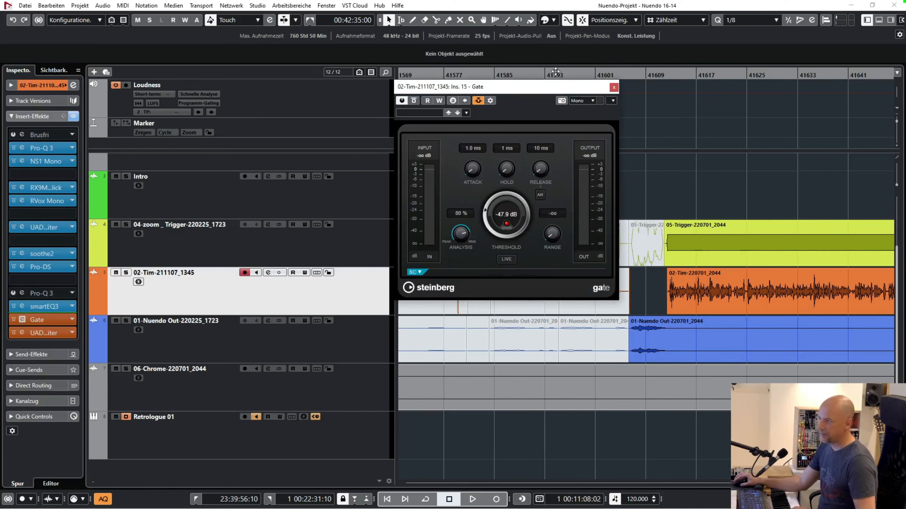
{"action": "left_click_drag", "start_coordinate": [510, 92], "coordinate": [358, 102]}
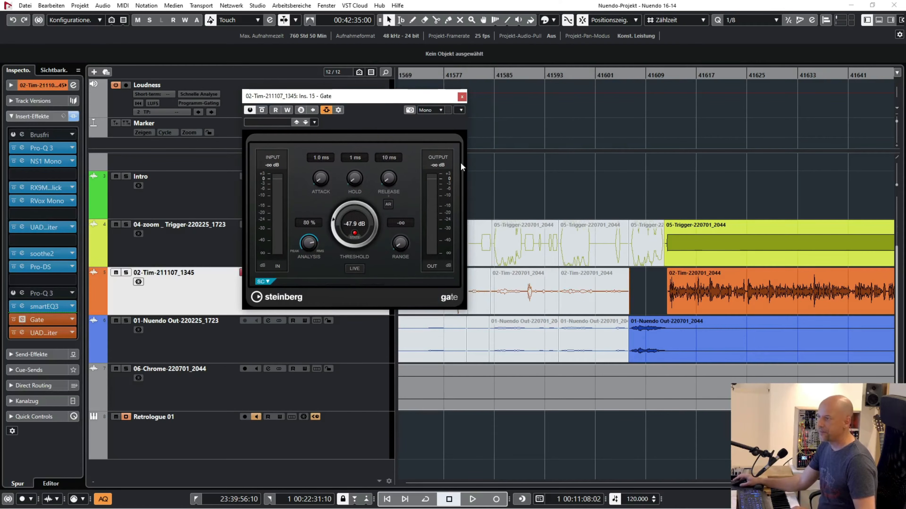
{"action": "left_click", "coordinate": [462, 97]}
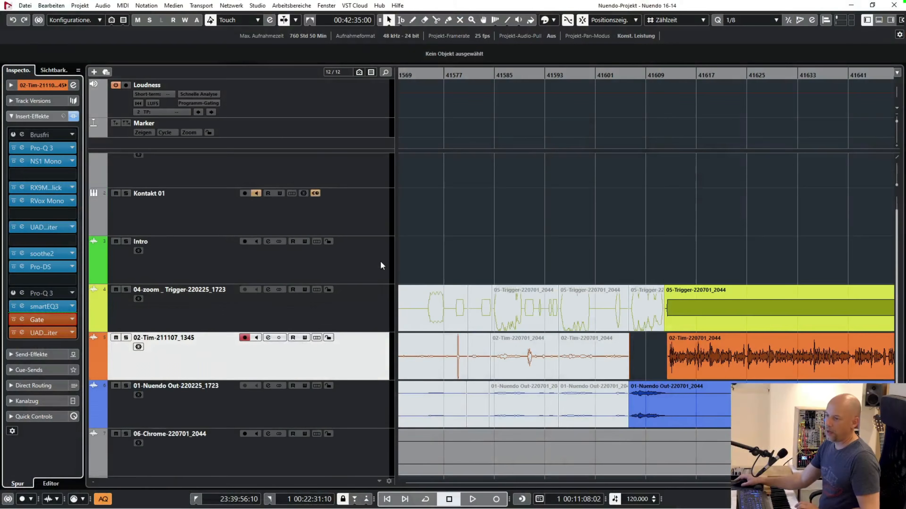
Select the Retrologue 01 track, examine its local input transformer's controller-to-note conversion, and close it.
{"action": "left_click", "coordinate": [241, 440]}
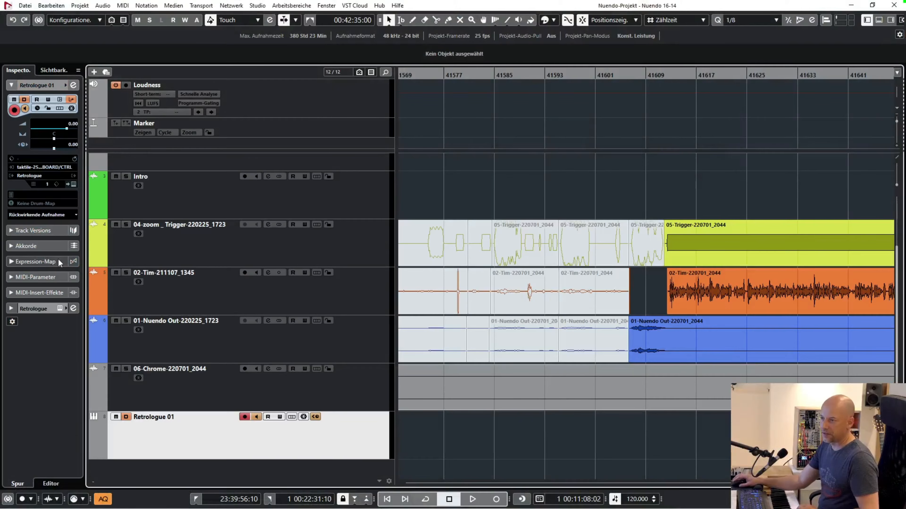
{"action": "left_click", "coordinate": [71, 99]}
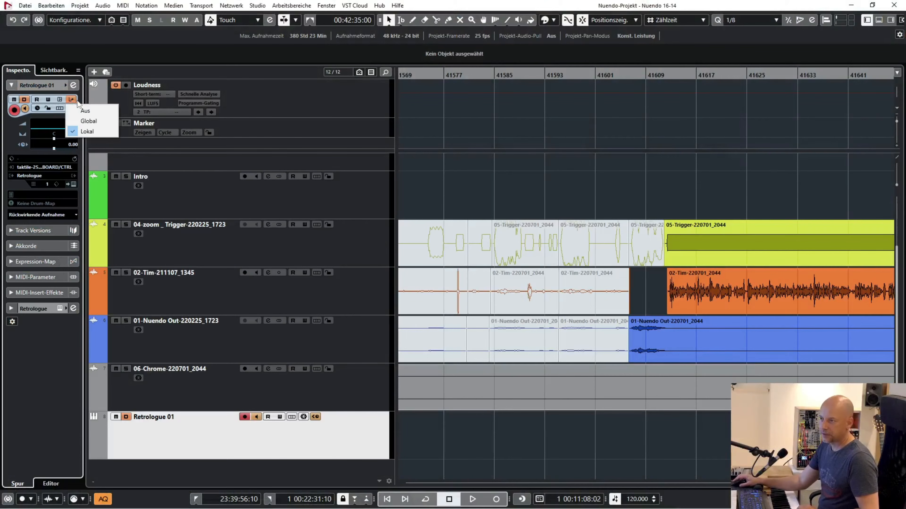
{"action": "left_click", "coordinate": [89, 132]}
{"action": "left_click_drag", "start_coordinate": [287, 103], "coordinate": [238, 102]}
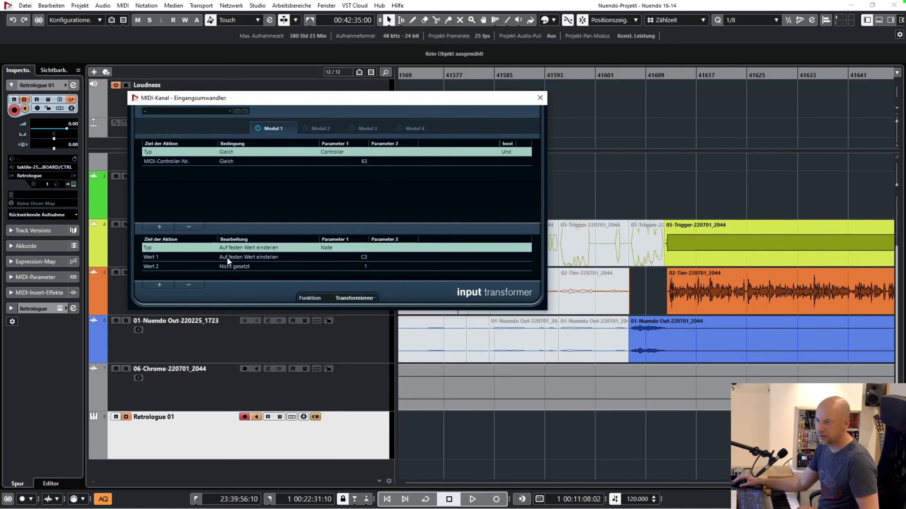
{"action": "left_click", "coordinate": [540, 98]}
Open the Retrologue instrument on the selected track, examine its synth settings, and close it.
{"action": "left_click", "coordinate": [73, 184]}
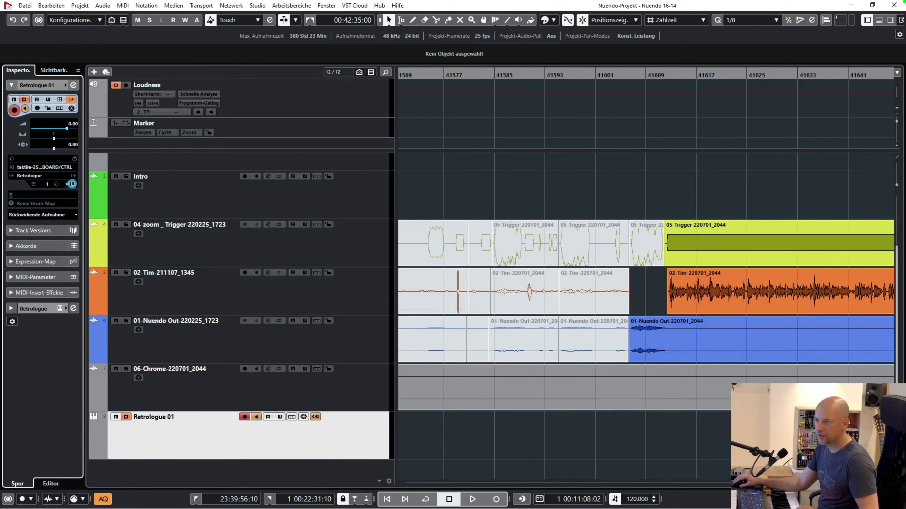
{"action": "left_click_drag", "start_coordinate": [202, 89], "coordinate": [223, 73]}
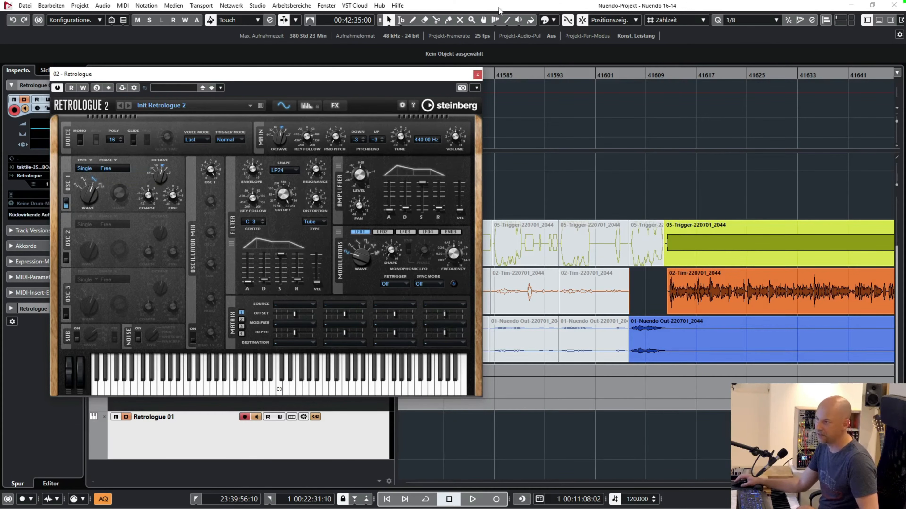
{"action": "left_click", "coordinate": [477, 75]}
Check the Retrologue instrument's audio channel level, and show its direct routing instead of the channel fader.
{"action": "left_click", "coordinate": [29, 310]}
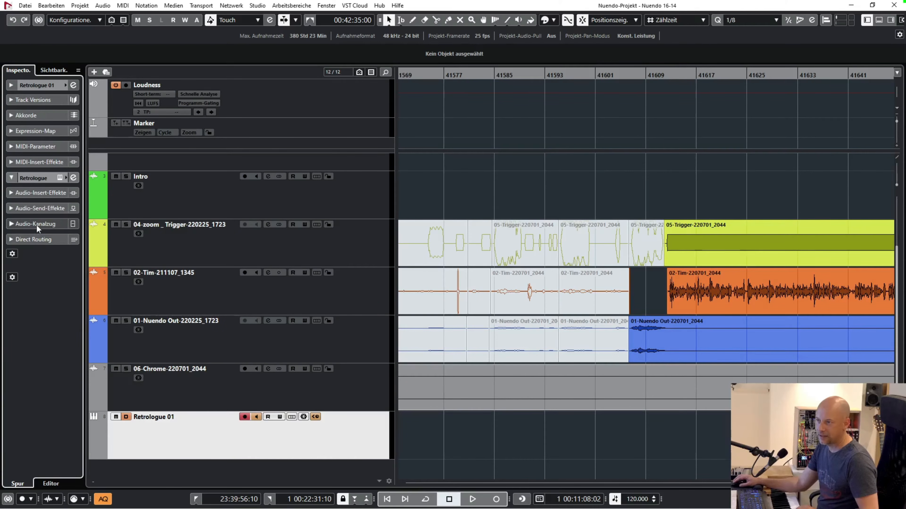
{"action": "left_click", "coordinate": [39, 224]}
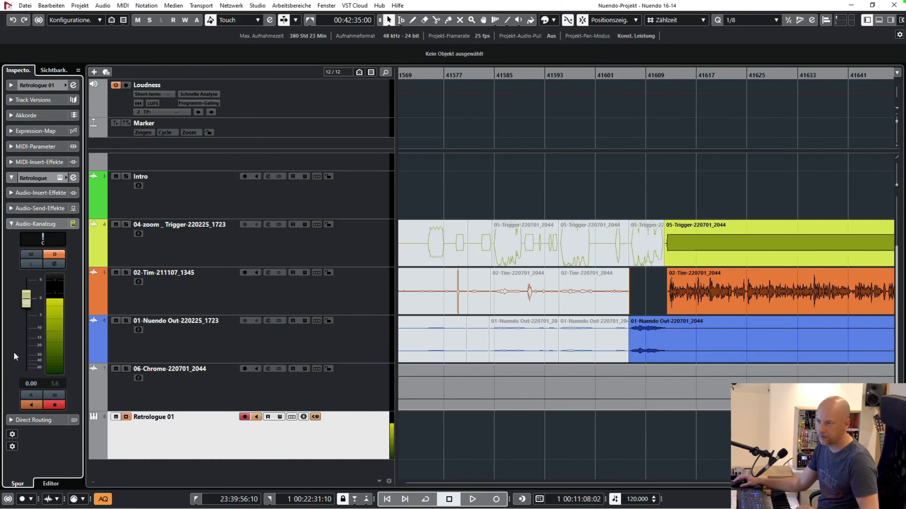
{"action": "left_click", "coordinate": [38, 421]}
{"action": "left_click", "coordinate": [40, 223]}
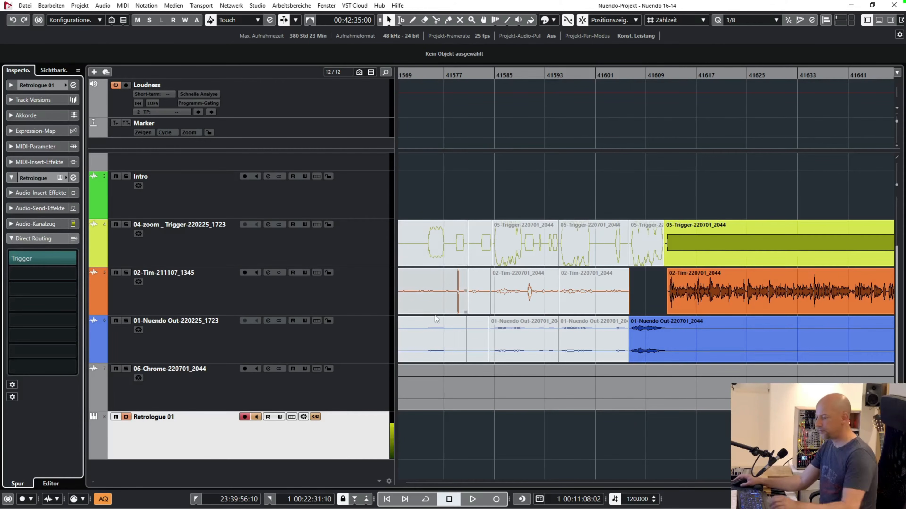
Open the MixConsole, examine the input, track and output channels, and close it.
{"action": "key", "text": "F3"}
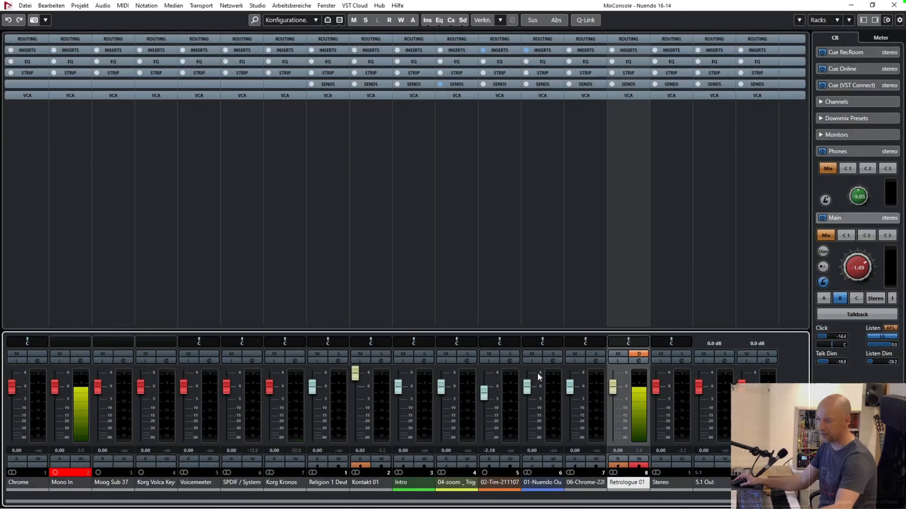
{"action": "scroll", "coordinate": [464, 506], "scroll_direction": "right", "scroll_amount": 1}
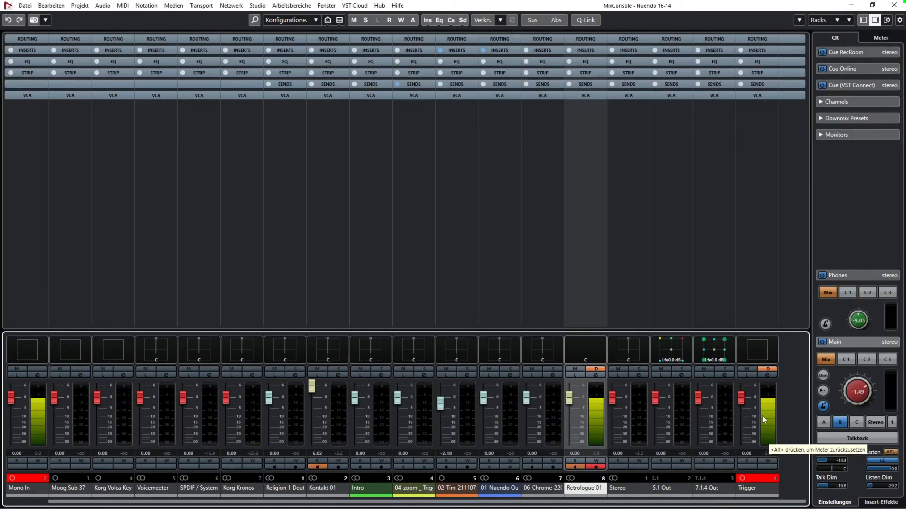
{"action": "left_click", "coordinate": [893, 5]}
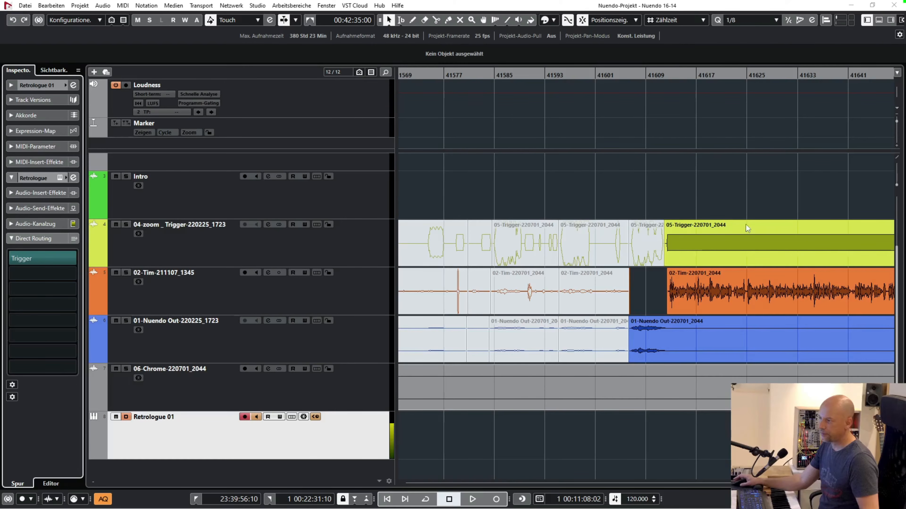
Reopen the Gate on the orange voice track, examine its side-chain routing, and close both windows.
{"action": "left_click", "coordinate": [292, 309]}
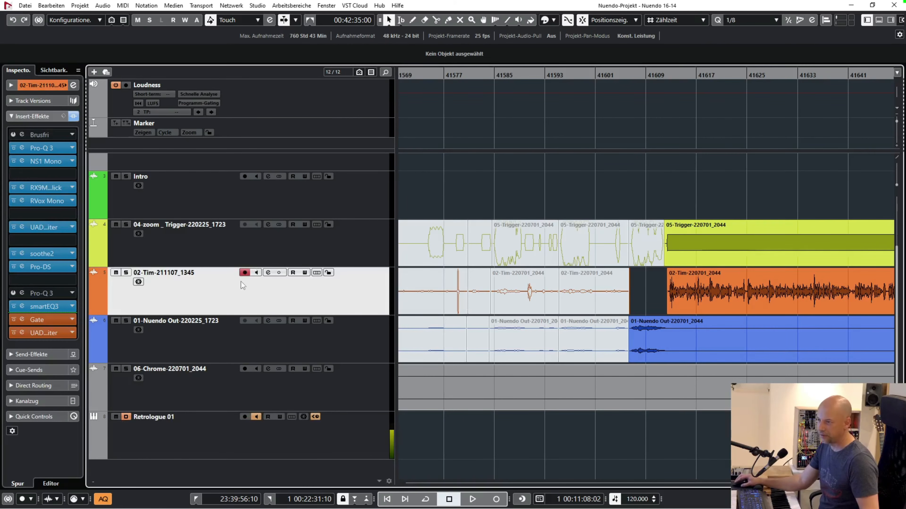
{"action": "left_click", "coordinate": [20, 320]}
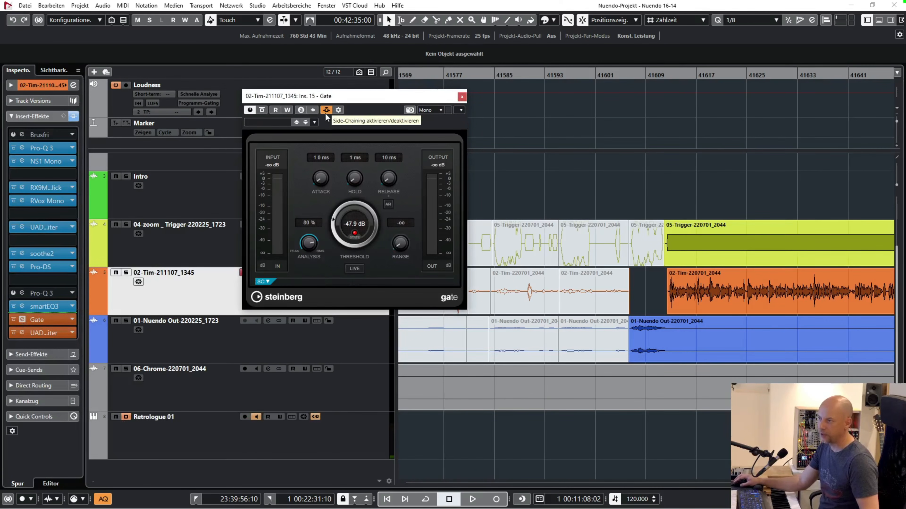
{"action": "left_click", "coordinate": [338, 112]}
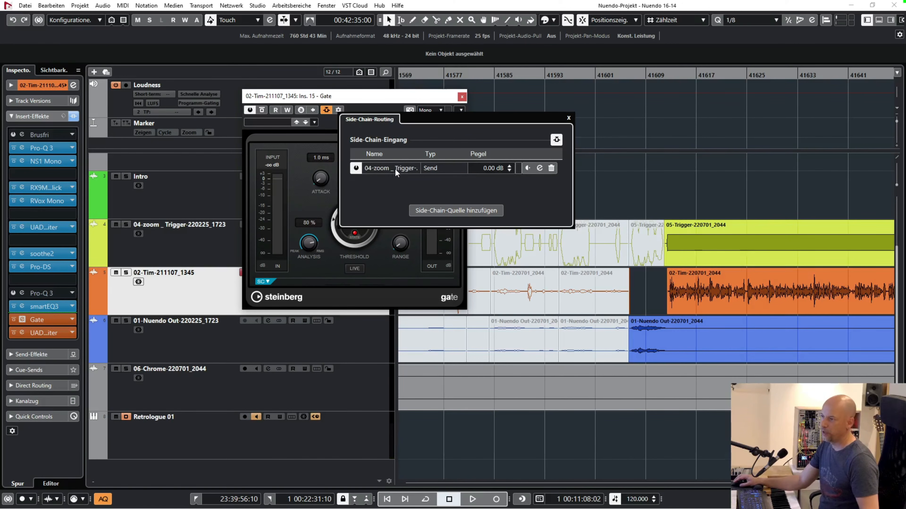
{"action": "left_click", "coordinate": [569, 119]}
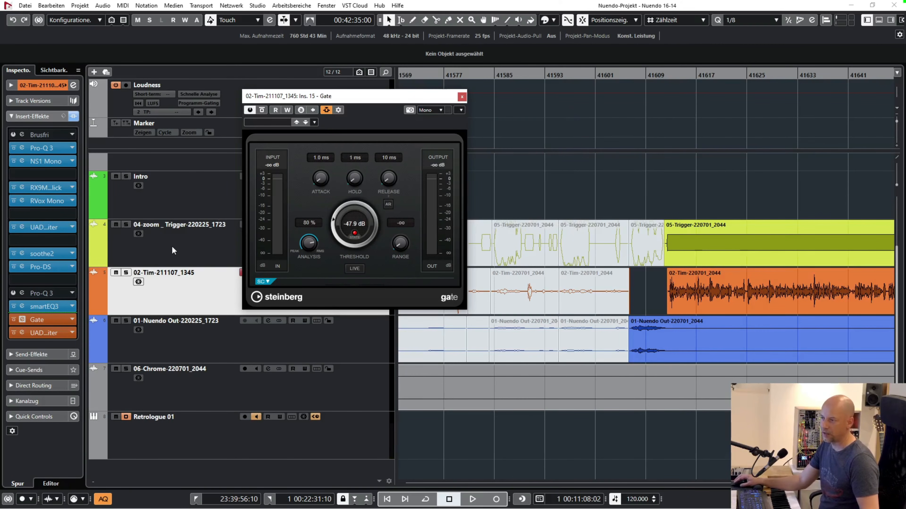
{"action": "left_click", "coordinate": [462, 96]}
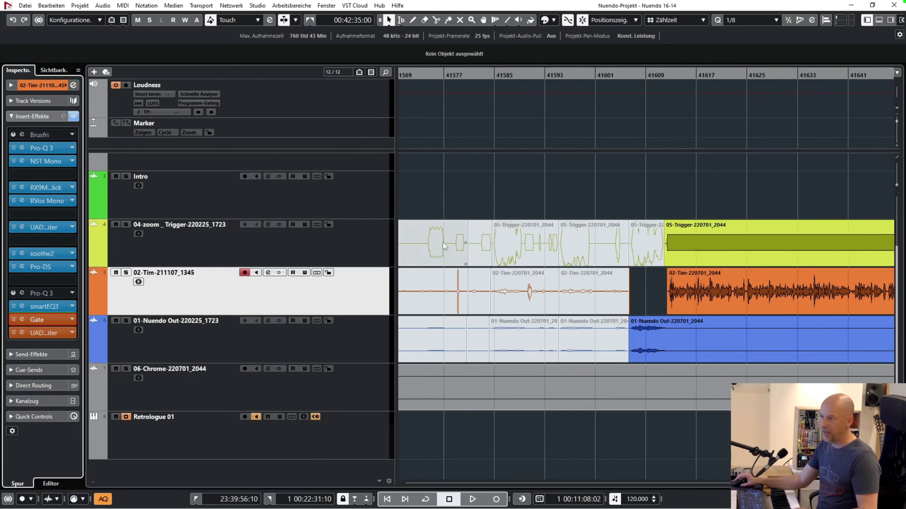
Examine how the voice edits line up with the trigger signal from about bar 41601 to bar 41921.
{"action": "scroll", "coordinate": [599, 202], "scroll_direction": "right", "scroll_amount": 10}
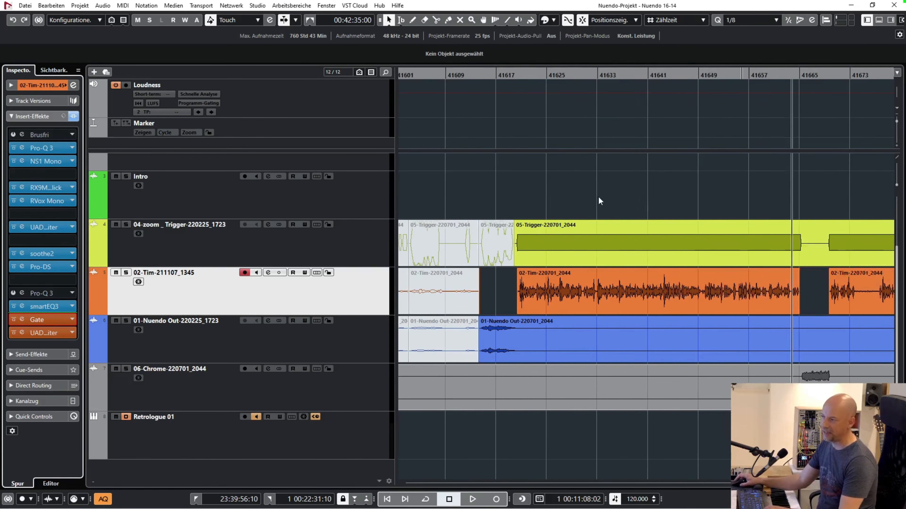
{"action": "key", "text": "g"}
{"action": "key", "text": "g"}
{"action": "key", "text": "g"}
{"action": "key", "text": "g"}
{"action": "key", "text": "g"}
{"action": "key", "text": "g"}
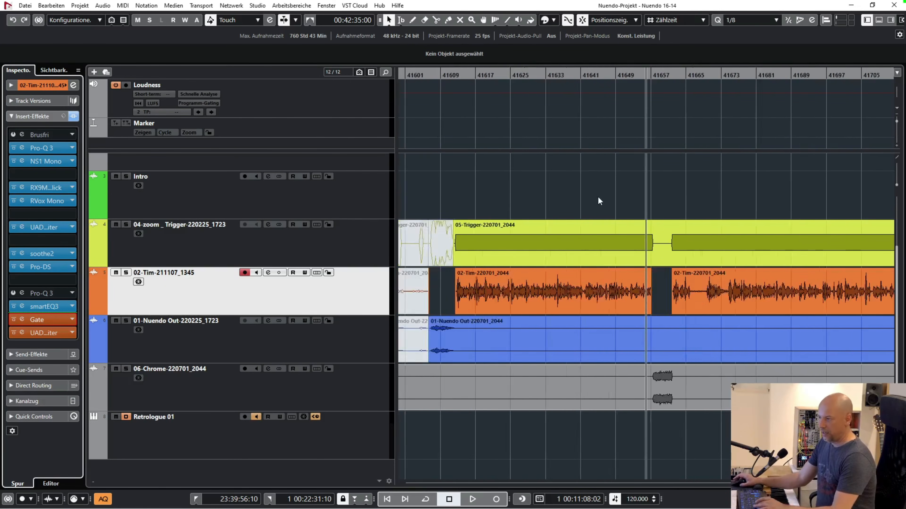
{"action": "scroll", "coordinate": [568, 201], "scroll_direction": "right", "scroll_amount": 4}
{"action": "scroll", "coordinate": [568, 203], "scroll_direction": "right", "scroll_amount": 8}
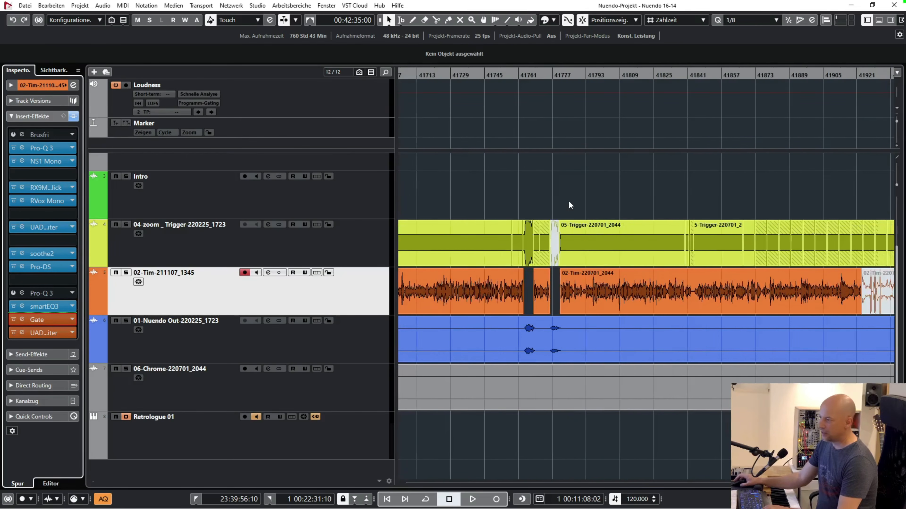